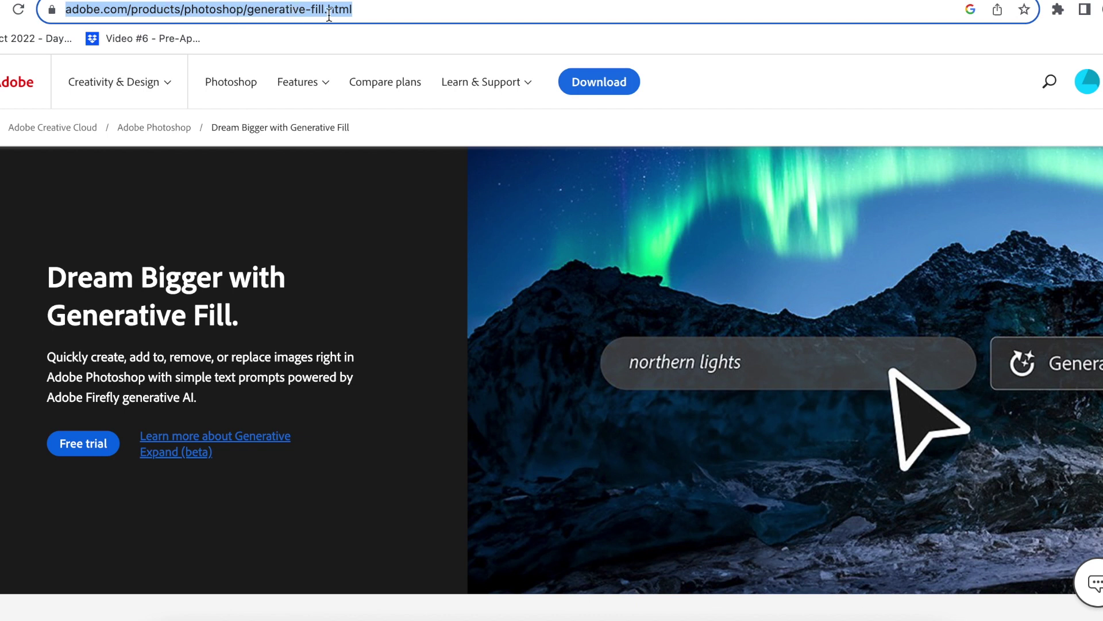
pyautogui.click(377, 185)
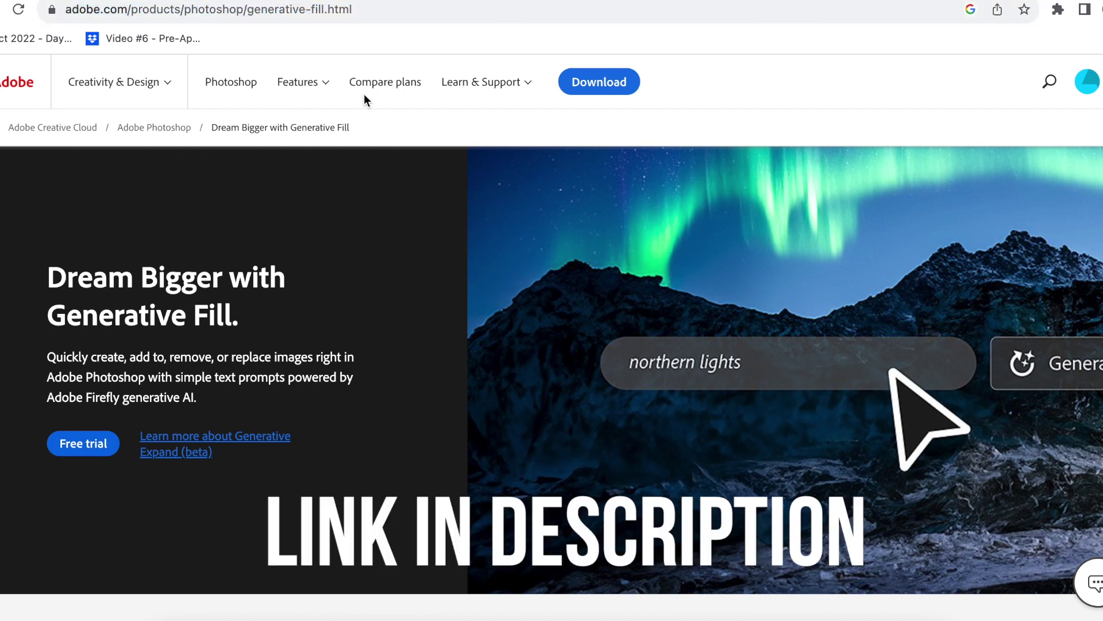
pyautogui.click(396, 9)
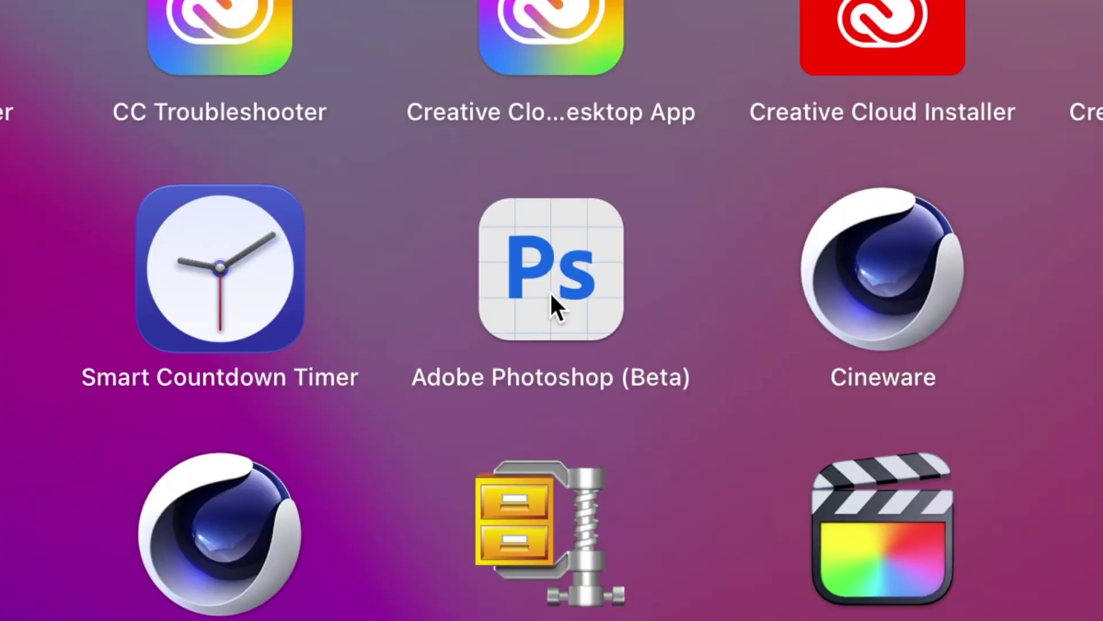
# Launch Photoshop (Beta) and open the vacant bedroom photo Untitled-32.jpg.
pyautogui.click(549, 290)
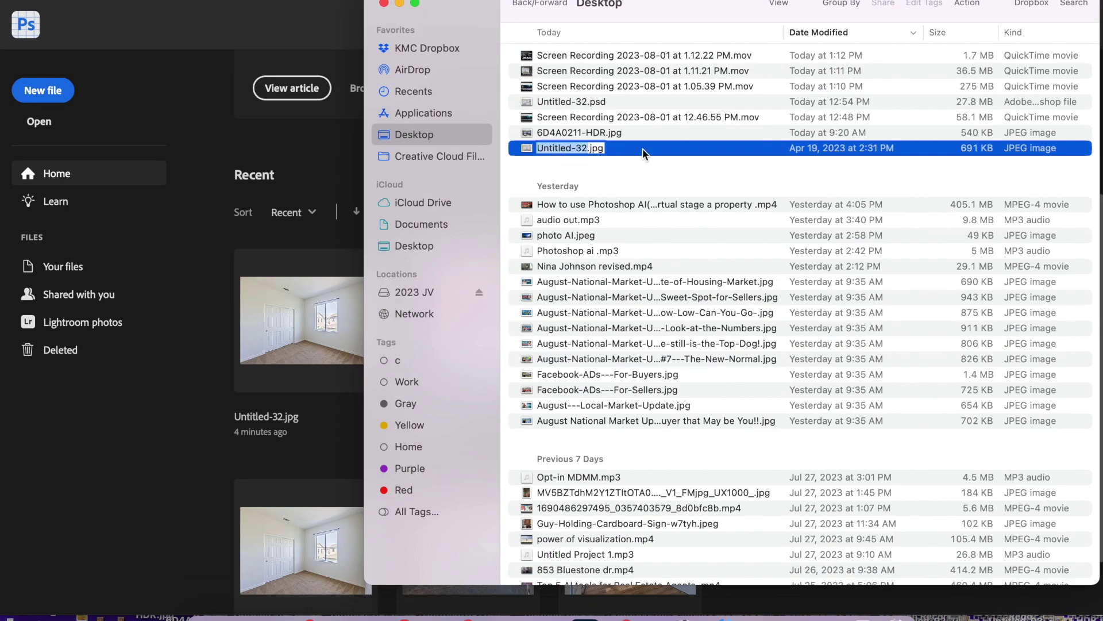
pyautogui.moveTo(569, 148)
pyautogui.mouseDown()
pyautogui.moveTo(594, 152)
pyautogui.moveTo(339, 313)
pyautogui.mouseUp()
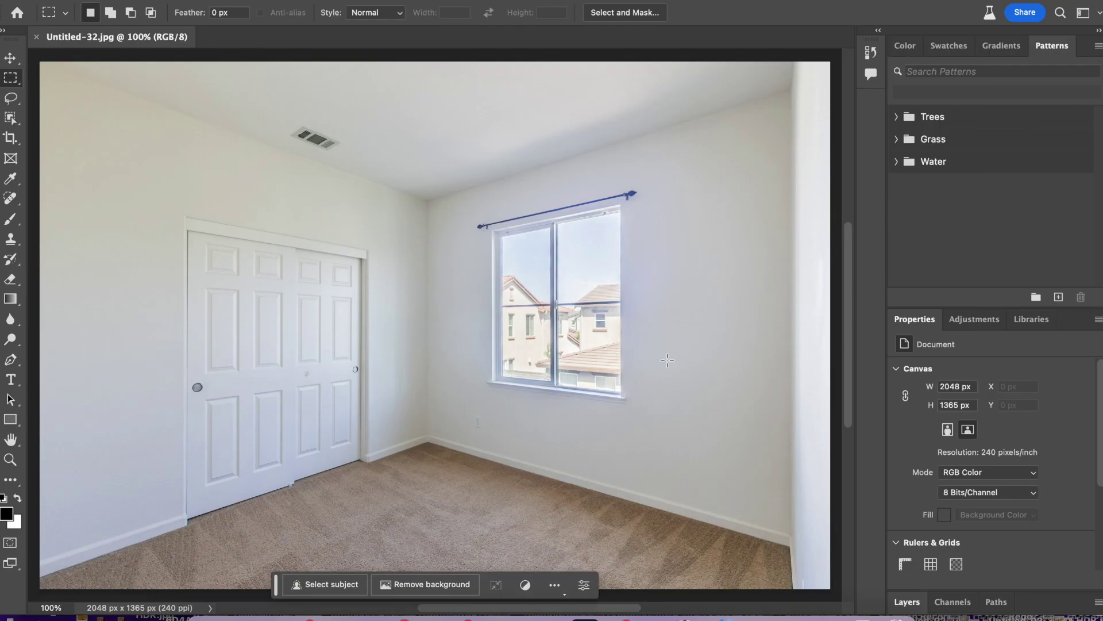
# Generative-fill a 'bed' onto the selected floor below the window, choosing the third, white variation.
pyautogui.moveTo(700, 349); pyautogui.dragTo(301, 597)
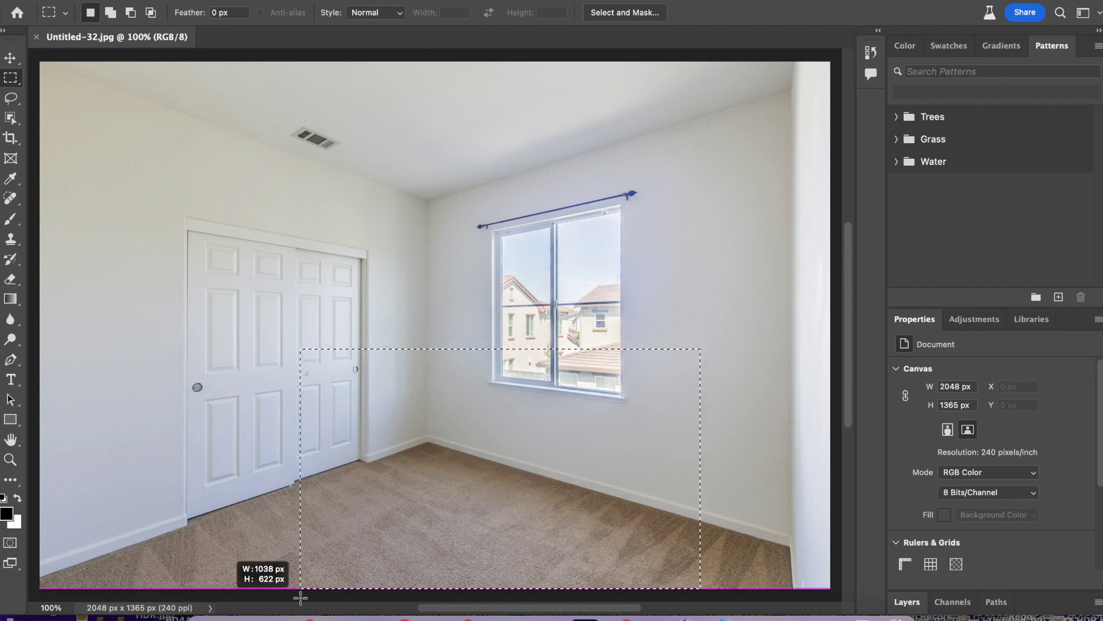
pyautogui.moveTo(301, 597); pyautogui.dragTo(303, 579)
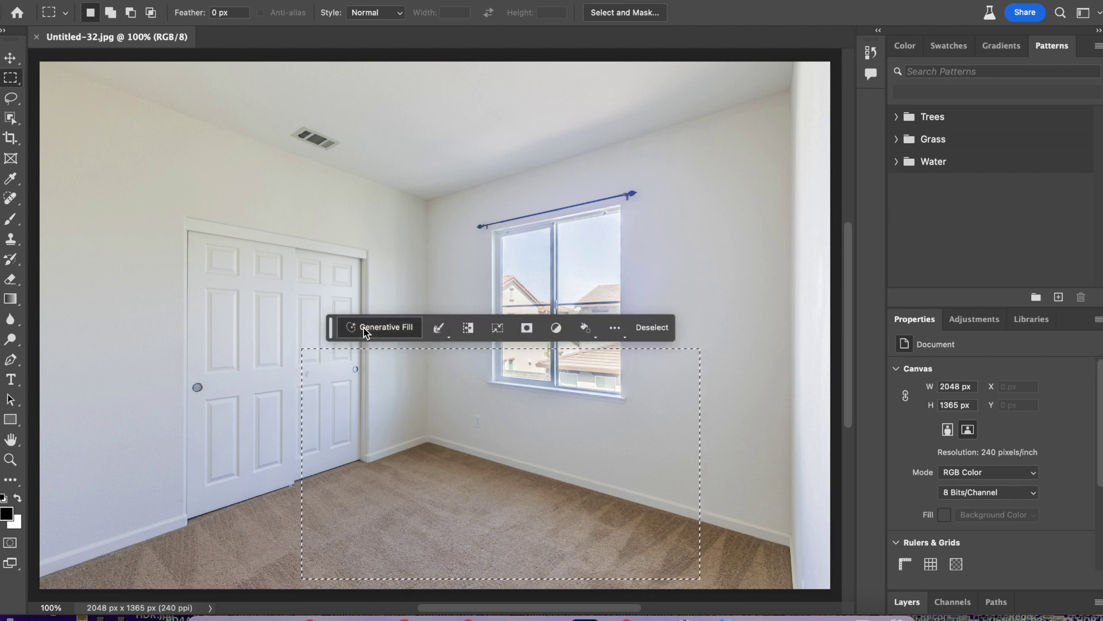
pyautogui.click(351, 329)
pyautogui.write('bed')
pyautogui.press('Return')
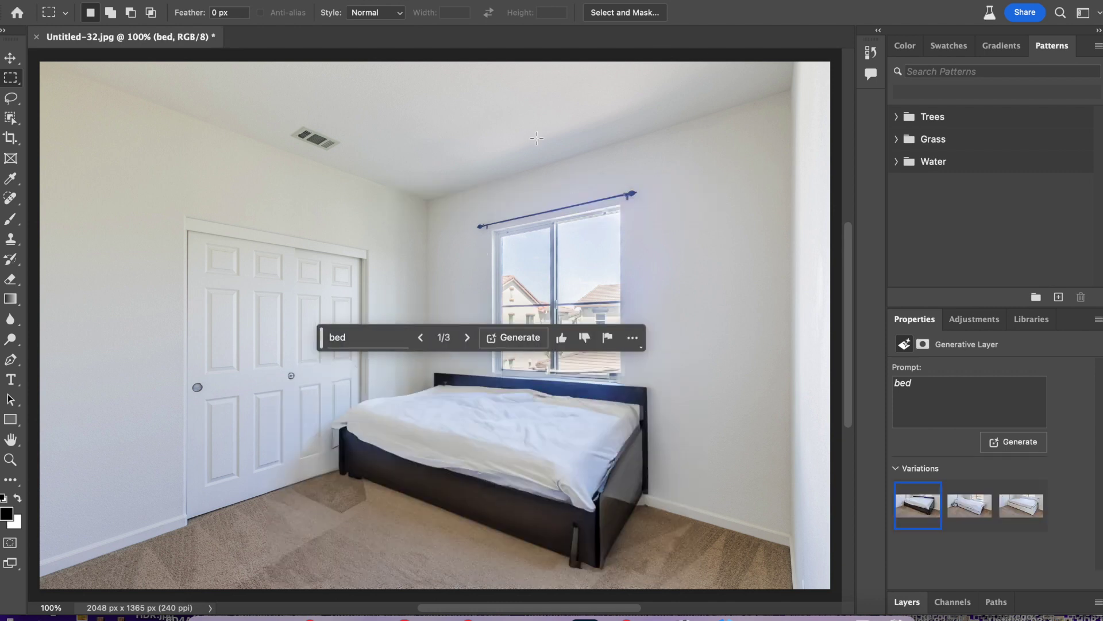
pyautogui.click(468, 338)
pyautogui.click(468, 336)
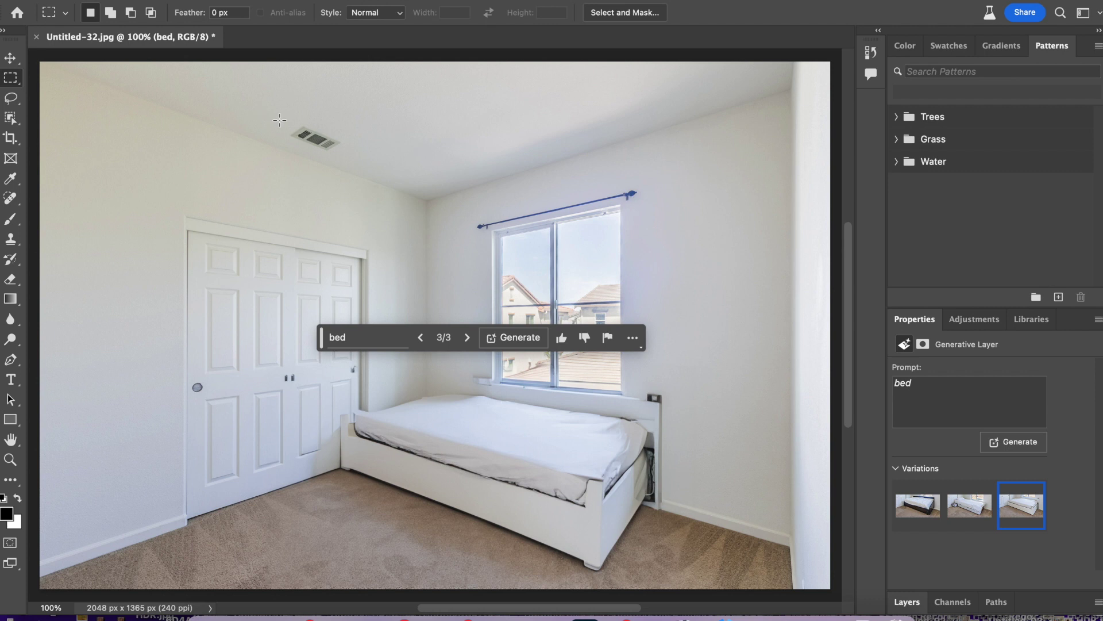
# Remove the ceiling vent with a 'delete' generative fill over its selection.
pyautogui.moveTo(282, 118); pyautogui.dragTo(298, 131)
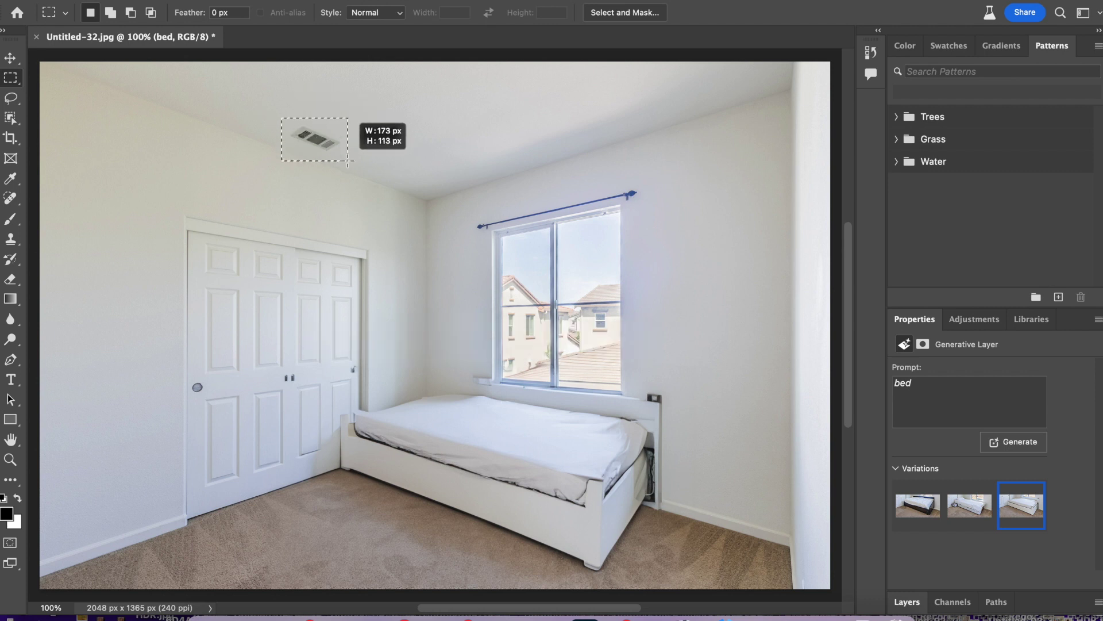
pyautogui.moveTo(295, 130); pyautogui.dragTo(348, 162)
pyautogui.click(194, 181)
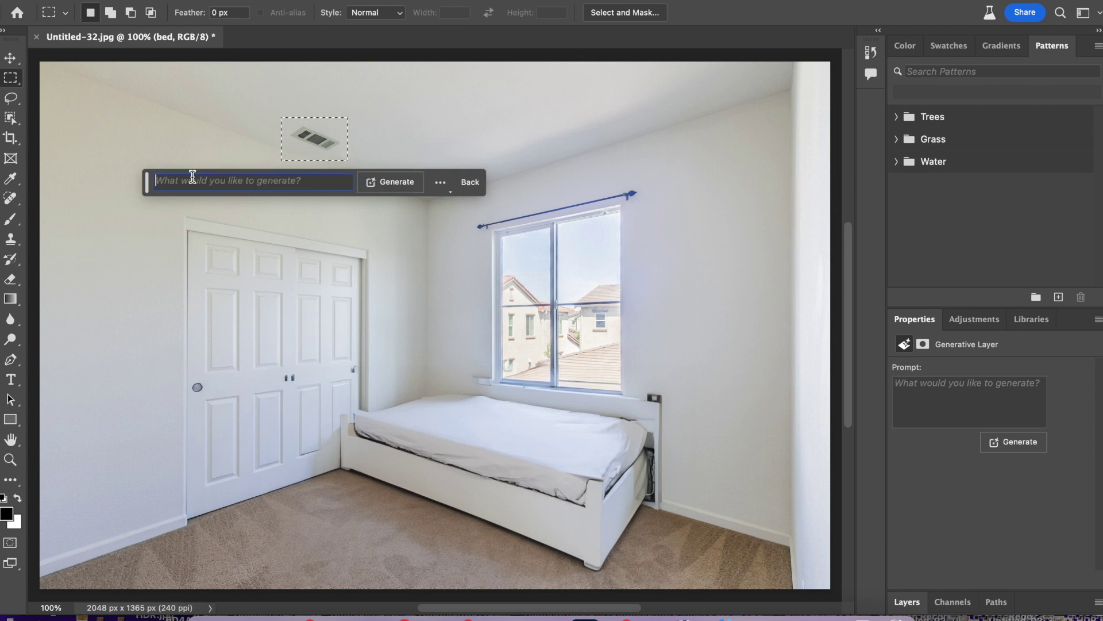
pyautogui.write('delete')
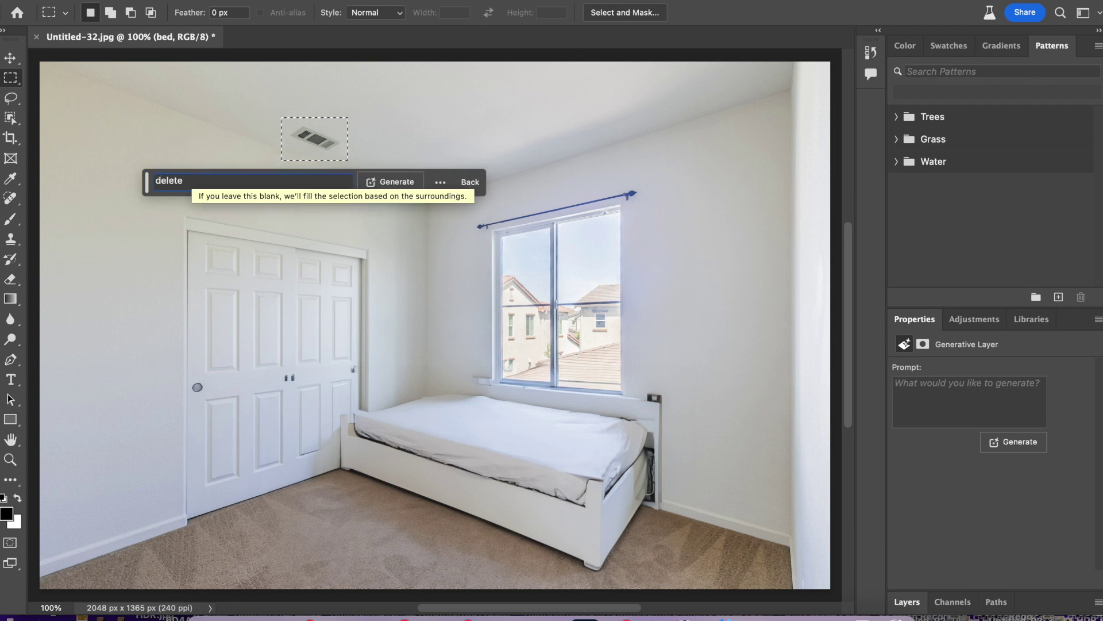
pyautogui.press('Return')
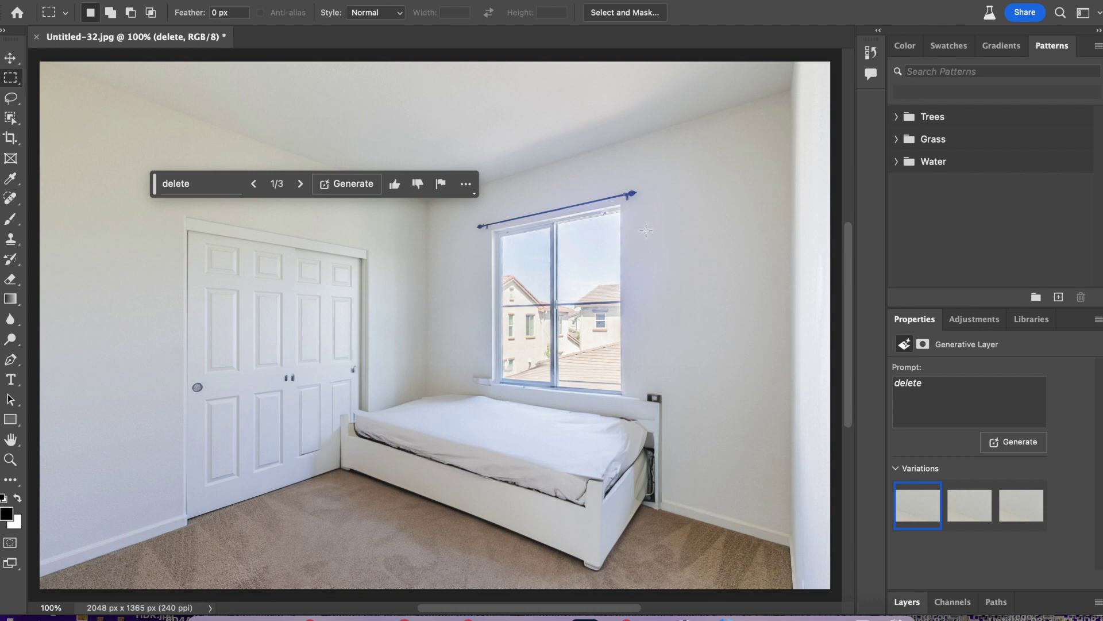
# Generative-fill a 'portrait' framed picture onto the wall right of the window.
pyautogui.moveTo(646, 224); pyautogui.dragTo(773, 354)
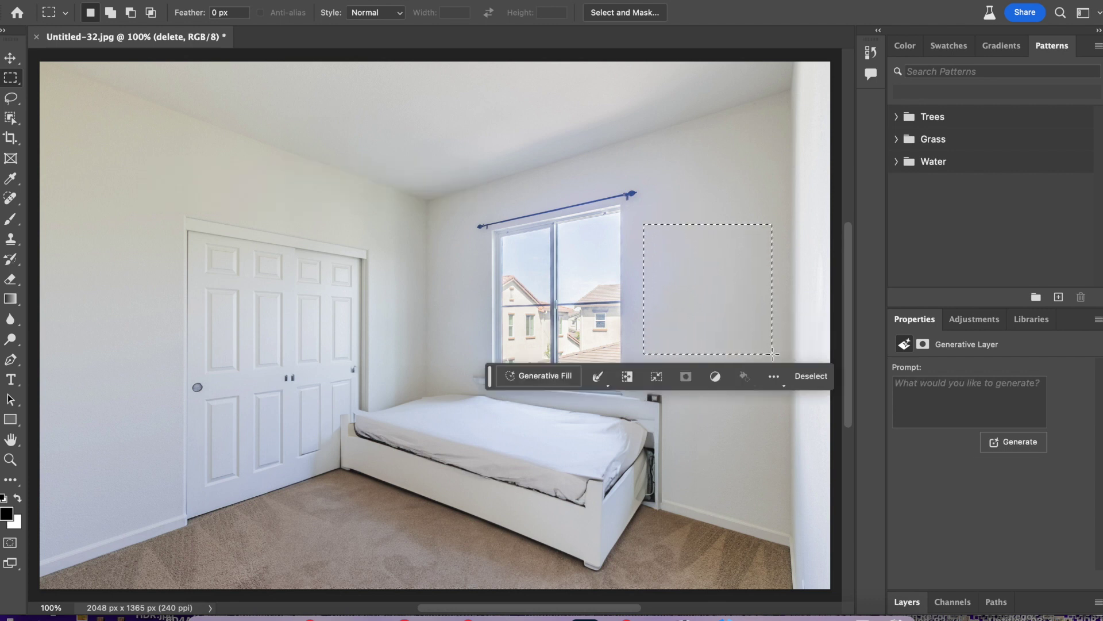
pyautogui.click(535, 376)
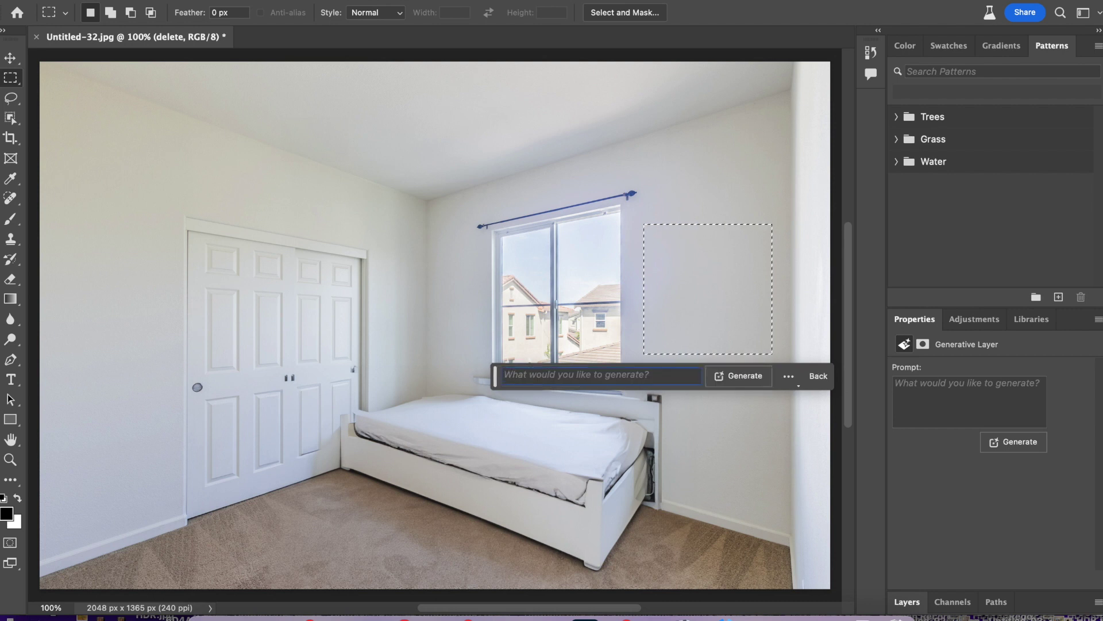
pyautogui.write('portrait')
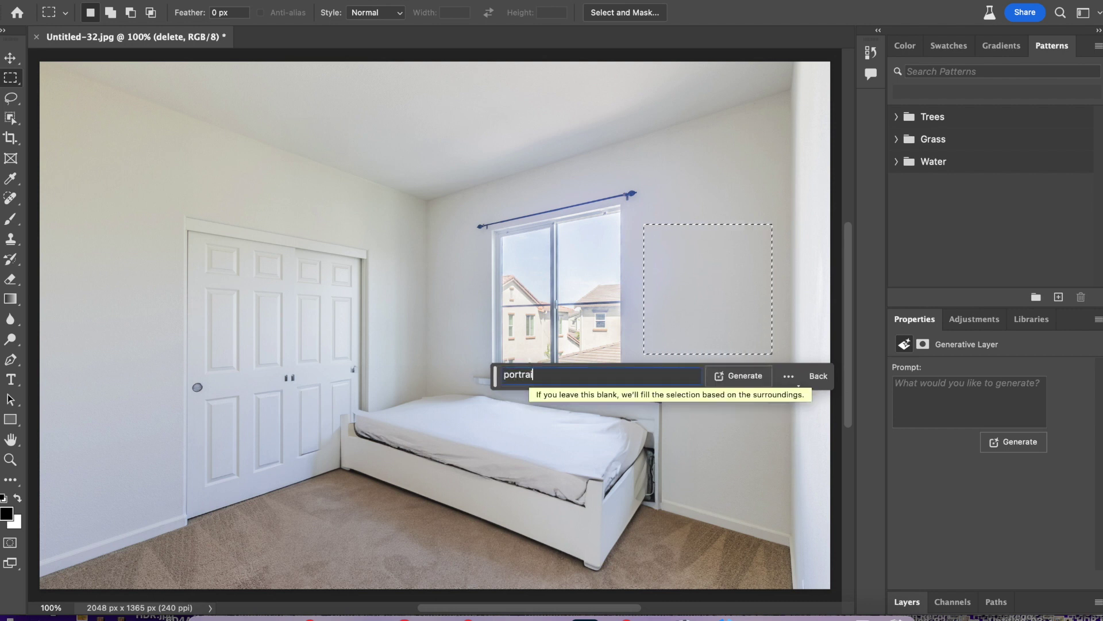
pyautogui.press('Return')
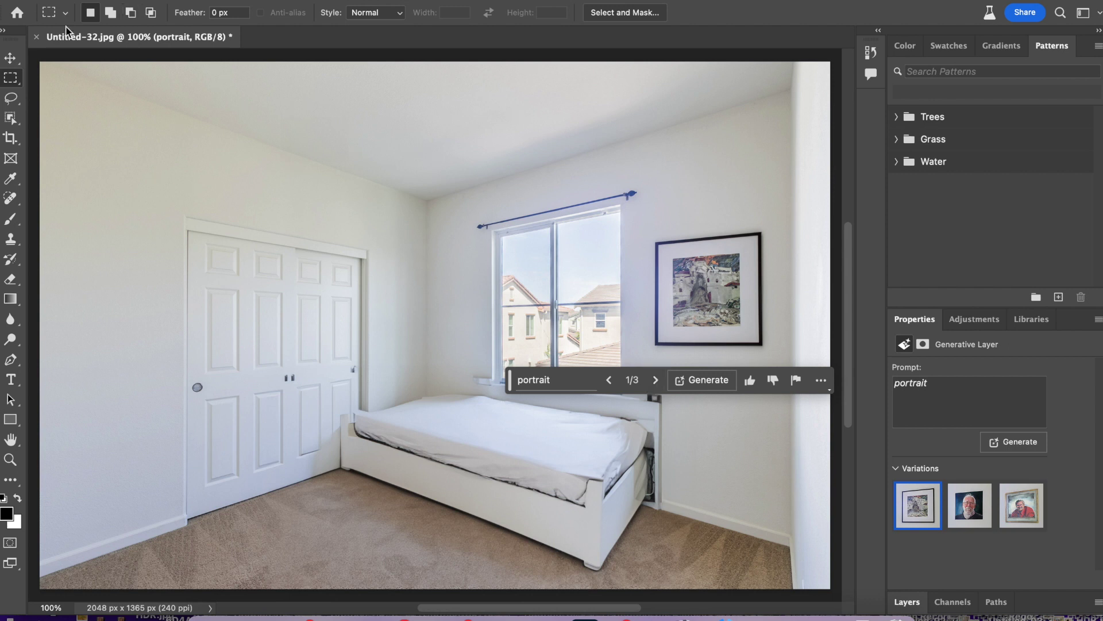
# Close the staged bedroom, saving it as Untitled-32.psd.
pyautogui.click(38, 38)
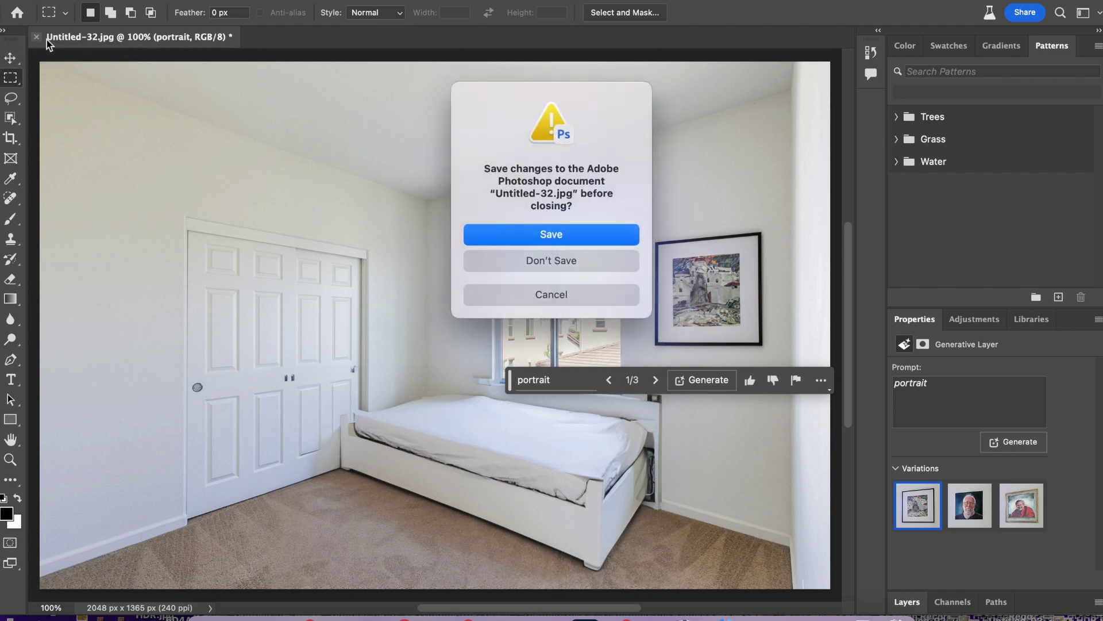
pyautogui.click(543, 239)
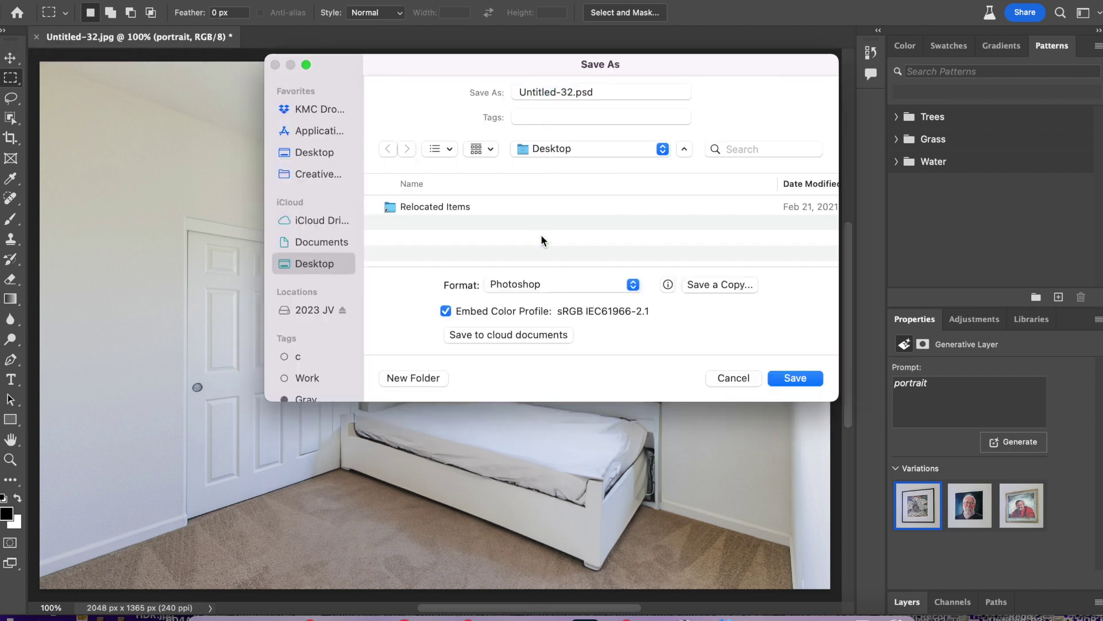
pyautogui.click(791, 378)
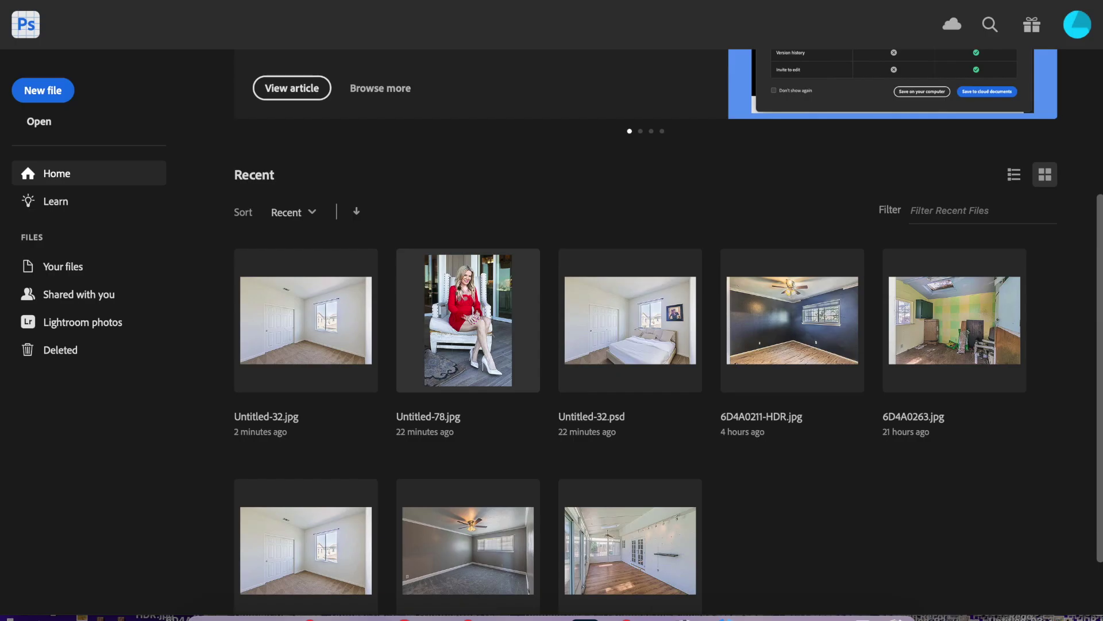
# Open the portrait Untitled-78.jpg from Recent files and begin selecting the white heels.
pyautogui.click(466, 296)
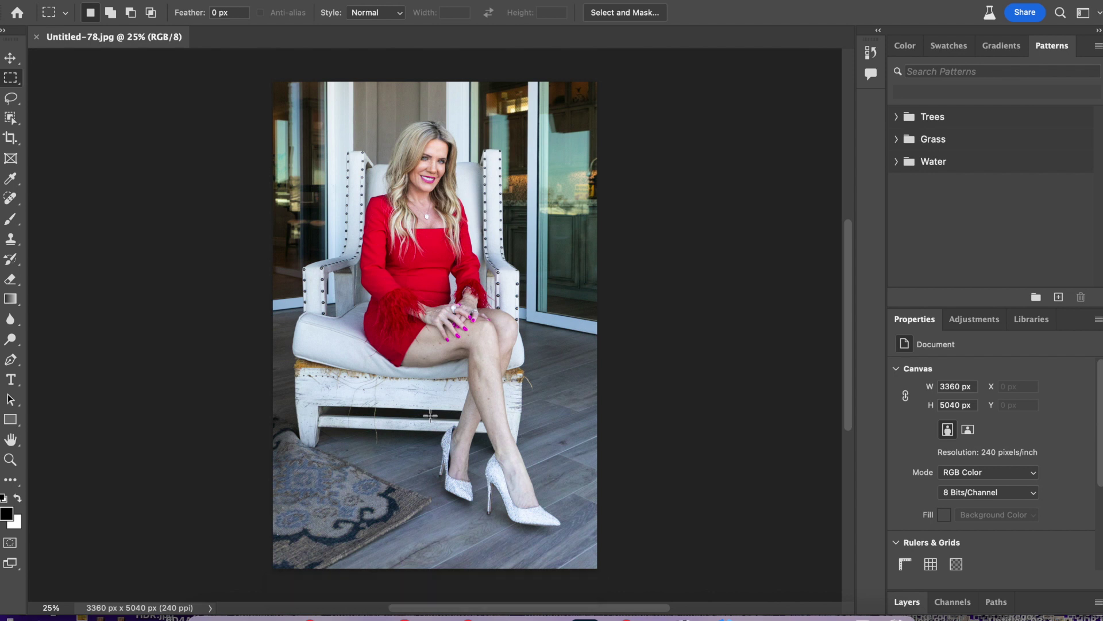
pyautogui.moveTo(429, 416); pyautogui.dragTo(549, 524)
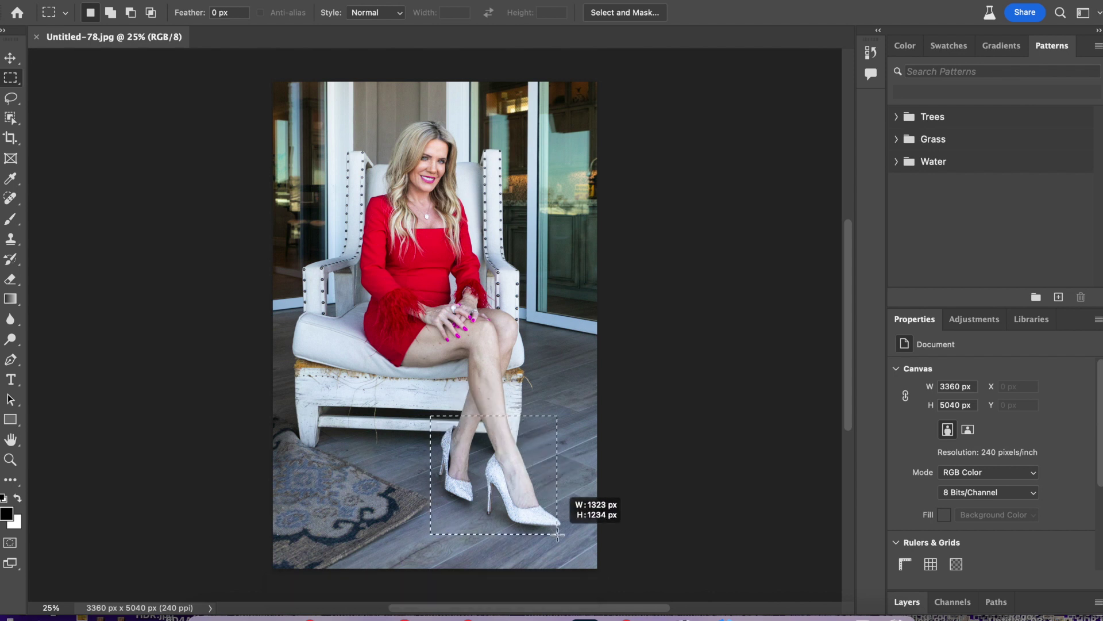
# Generative-fill 'make the heels red' on the selected heels, browse all three variations and keep variation 1.
pyautogui.moveTo(549, 523); pyautogui.dragTo(567, 540)
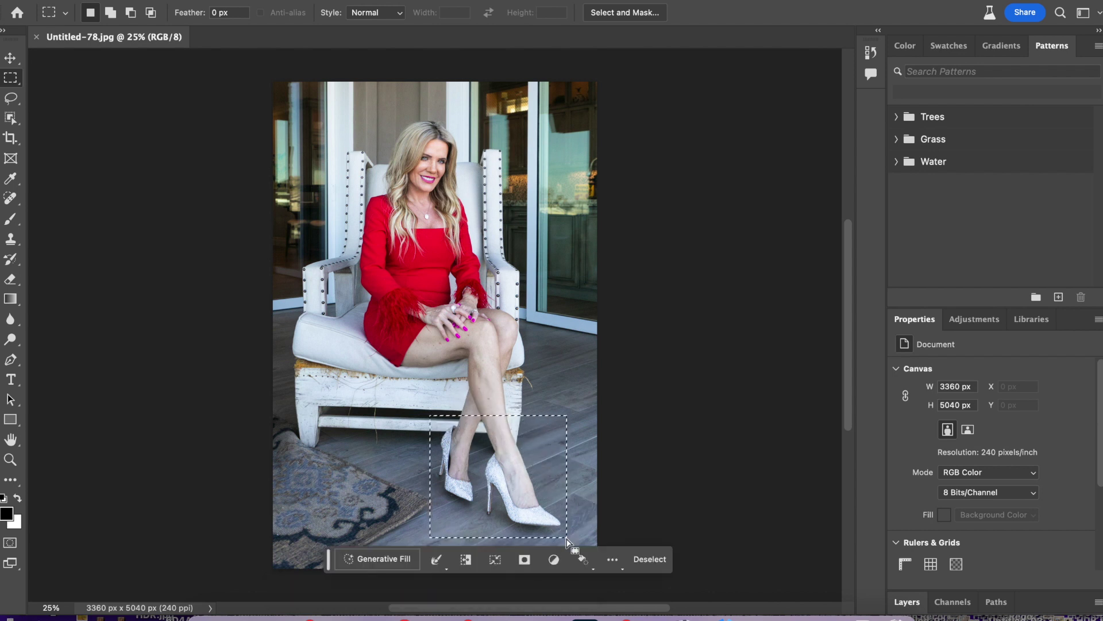
pyautogui.click(384, 559)
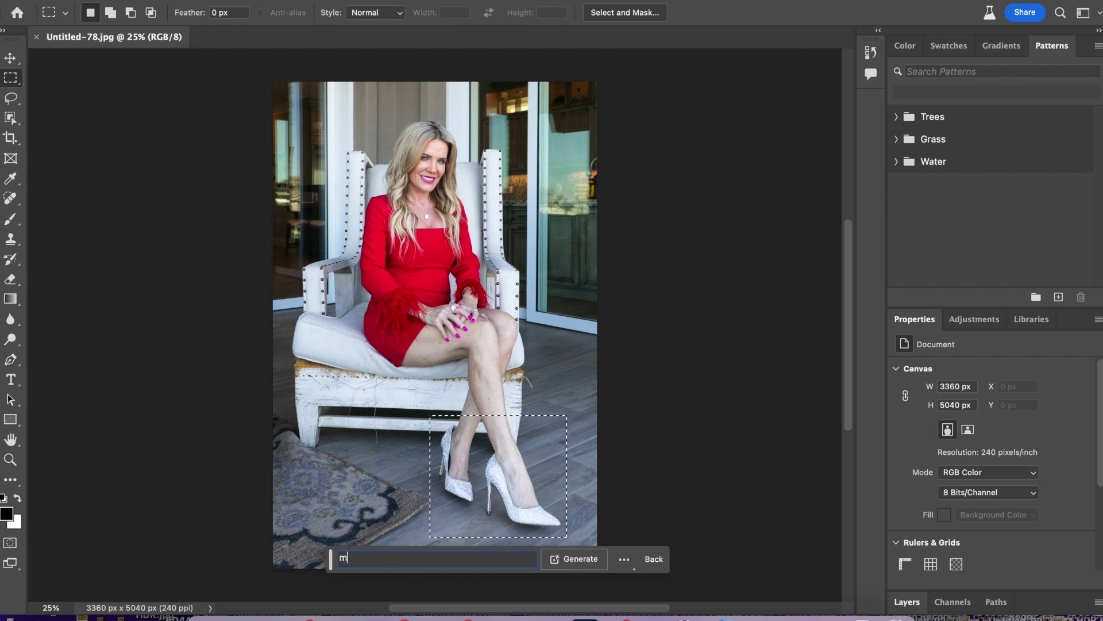
pyautogui.write('make the heels red')
pyautogui.press('Return')
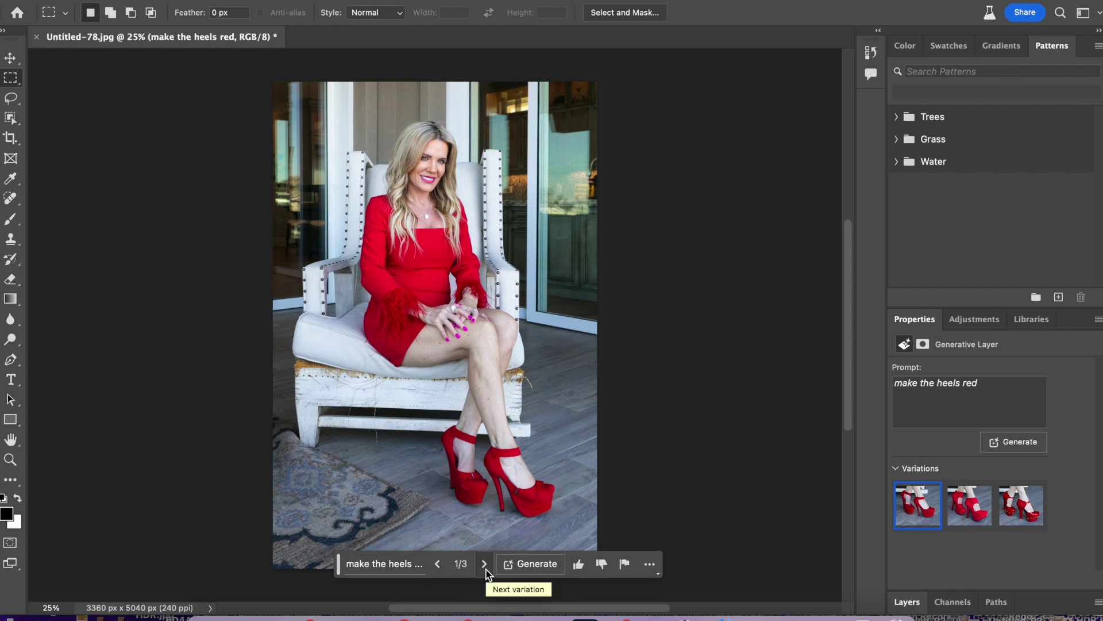
pyautogui.click(484, 563)
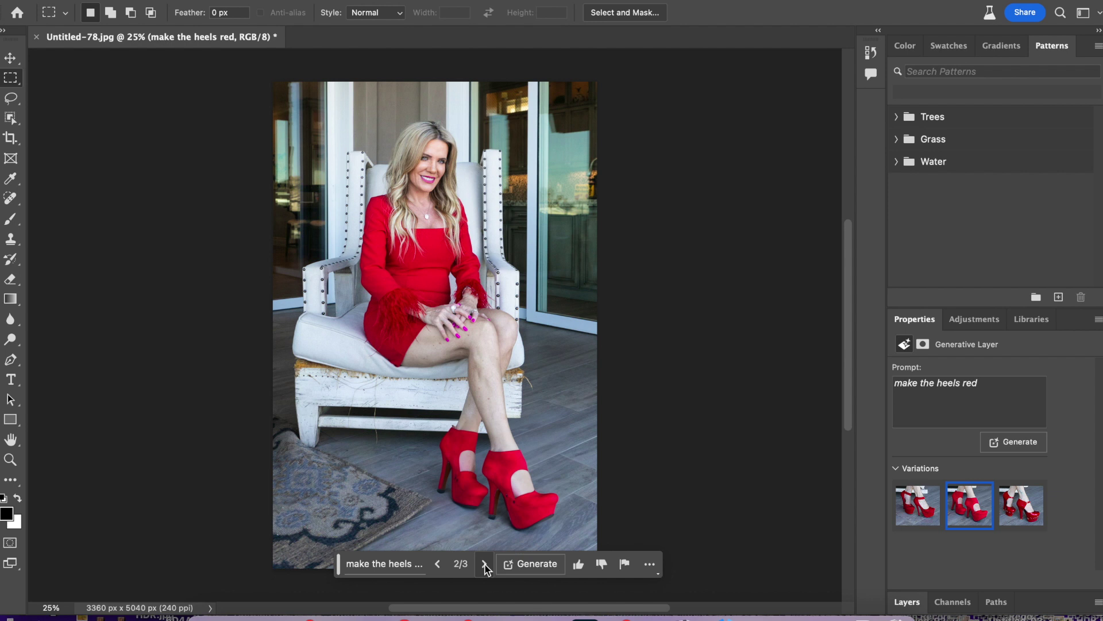
pyautogui.click(485, 564)
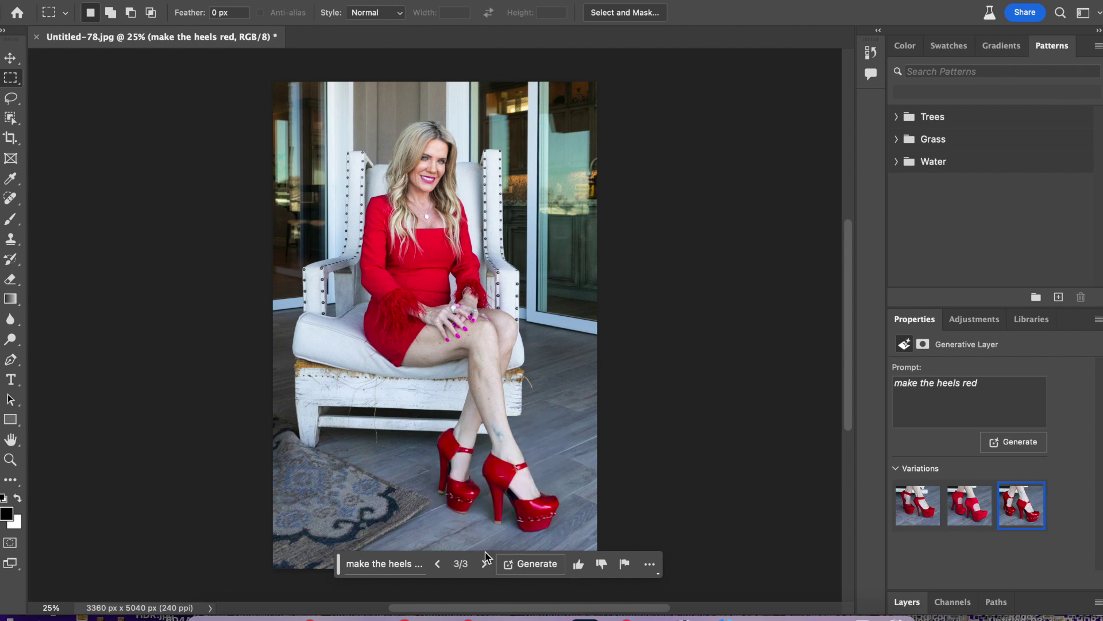
pyautogui.click(439, 565)
pyautogui.click(439, 566)
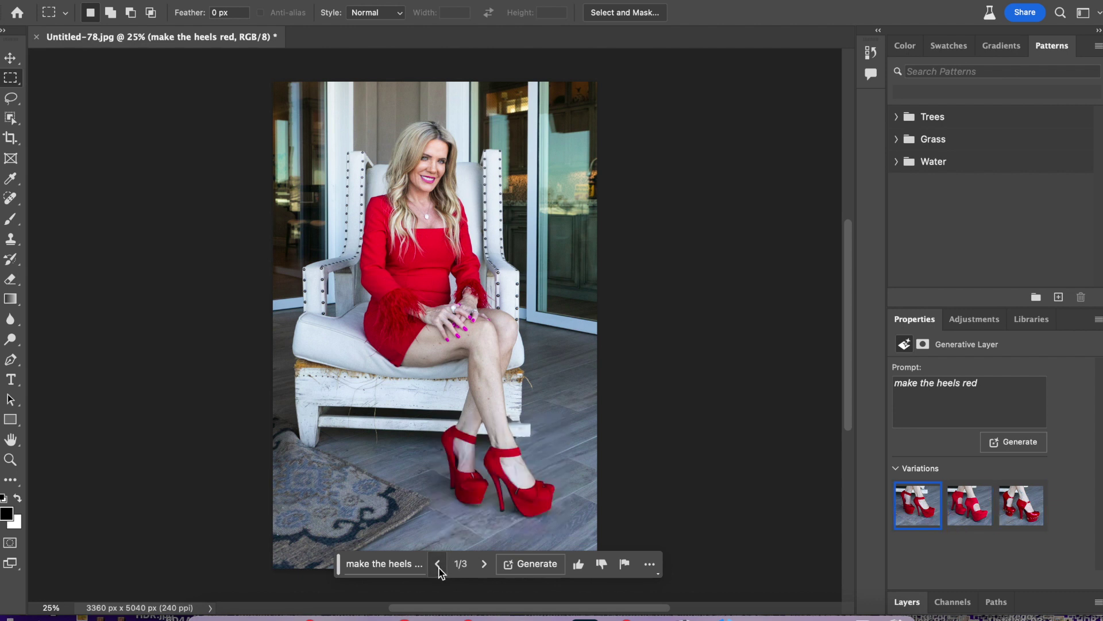